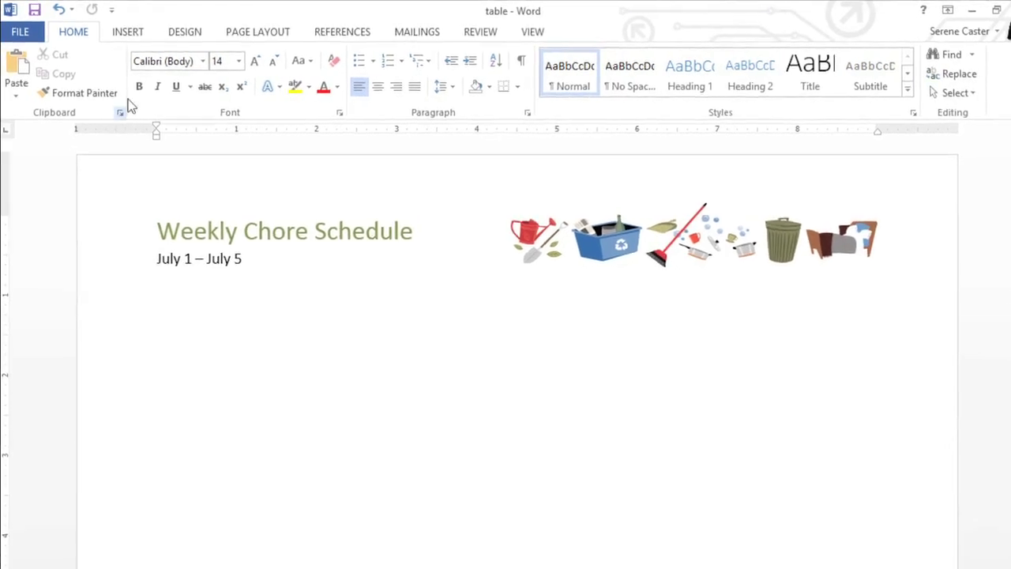
# Step: Insert a blank table below the date using the Insert tab's table grid
pyautogui.click(137, 34)
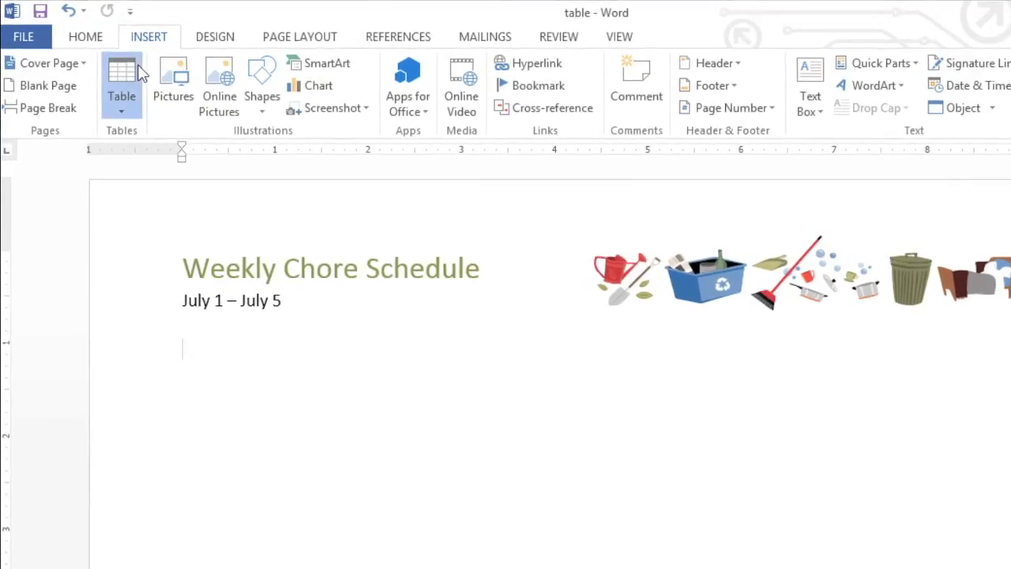
pyautogui.click(137, 75)
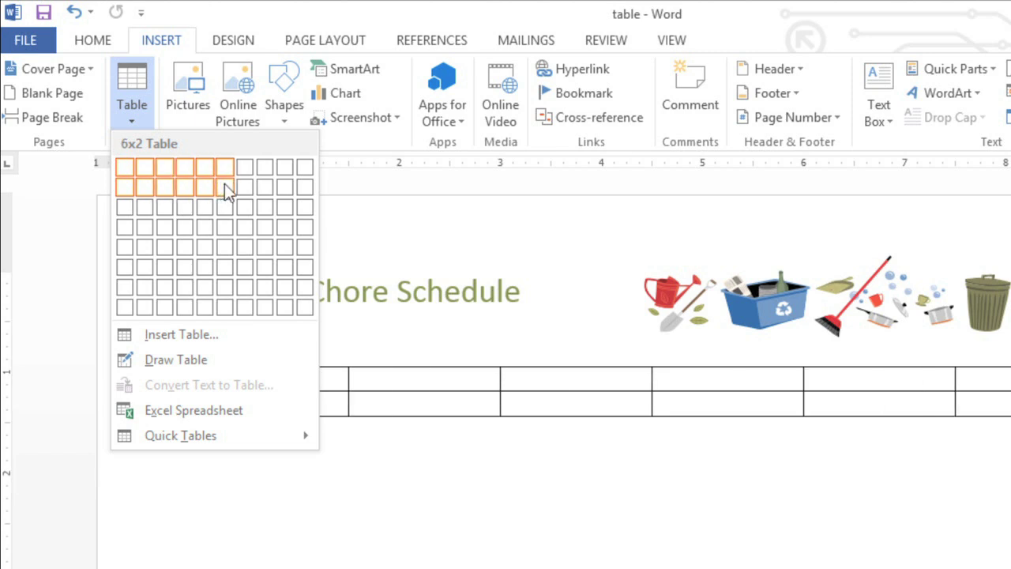
pyautogui.click(224, 269)
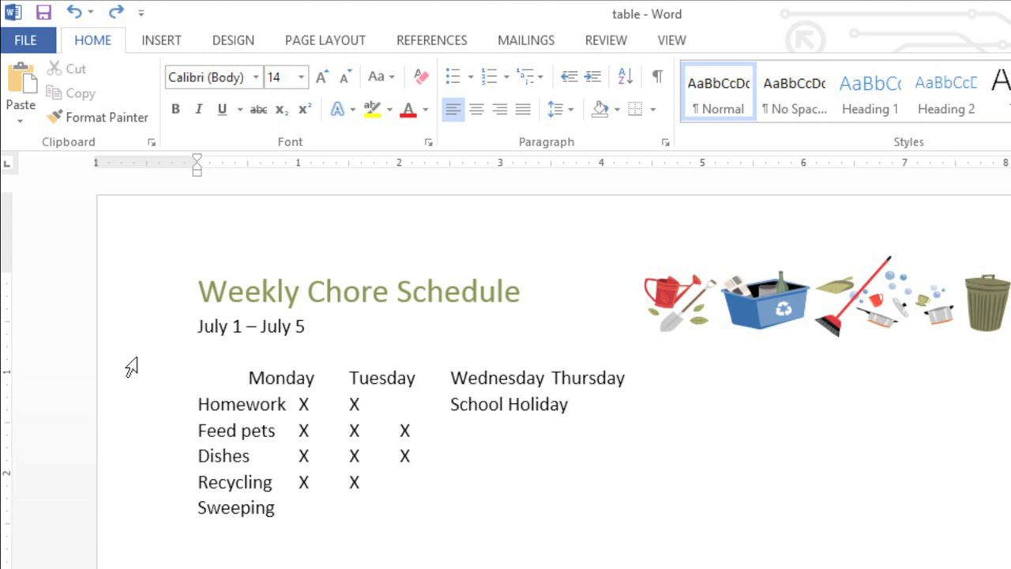
# Step: Convert the selected chore list into a 5-column table separated at tabs
pyautogui.moveTo(197, 375); pyautogui.dragTo(492, 514)
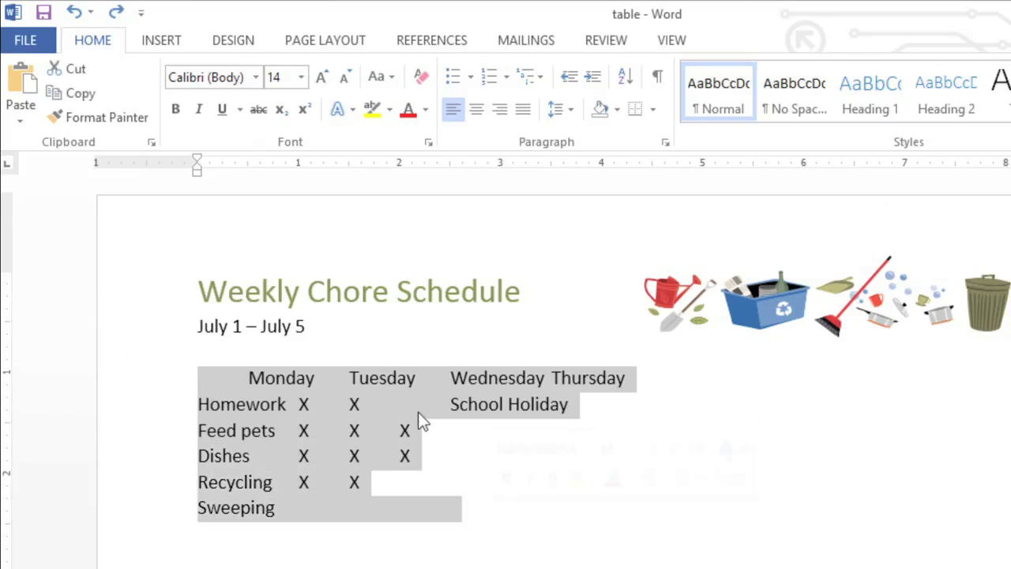
pyautogui.click(158, 45)
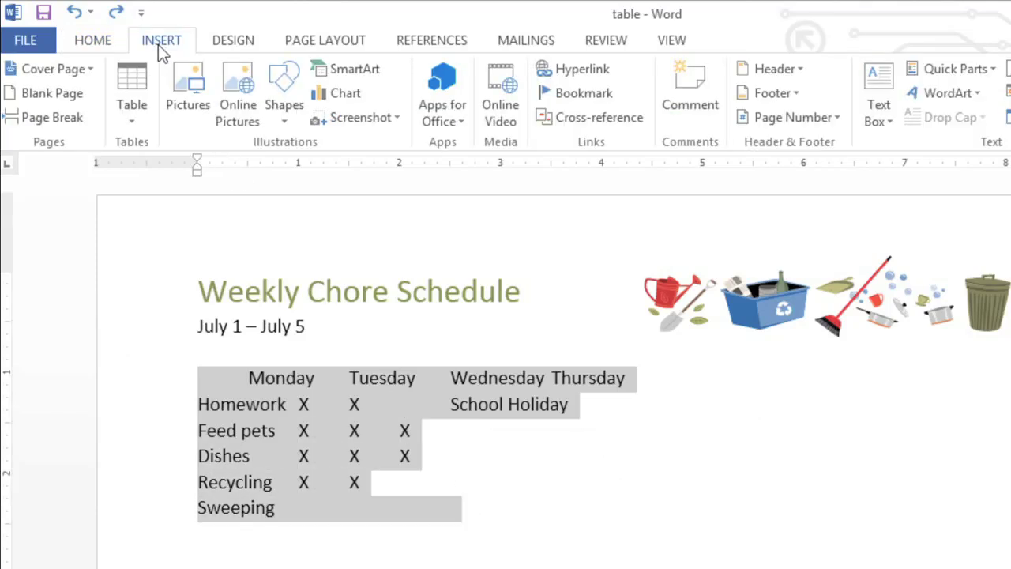
pyautogui.click(148, 78)
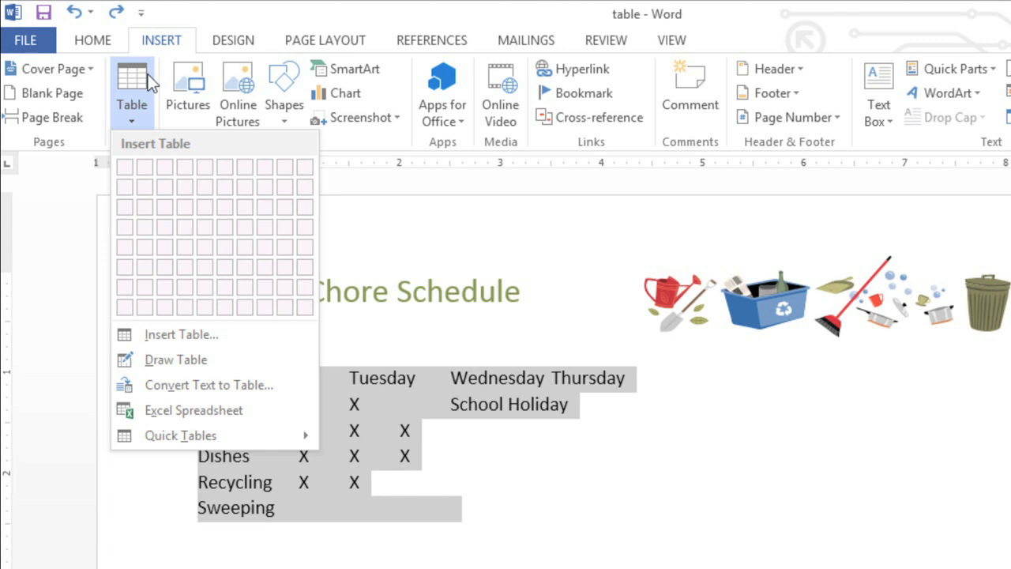
pyautogui.click(129, 388)
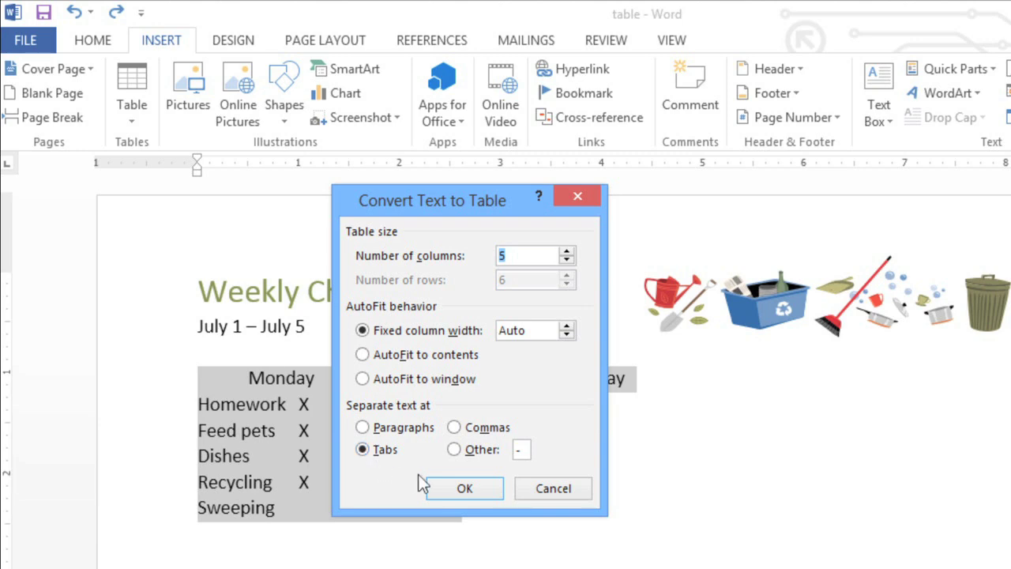
pyautogui.click(443, 484)
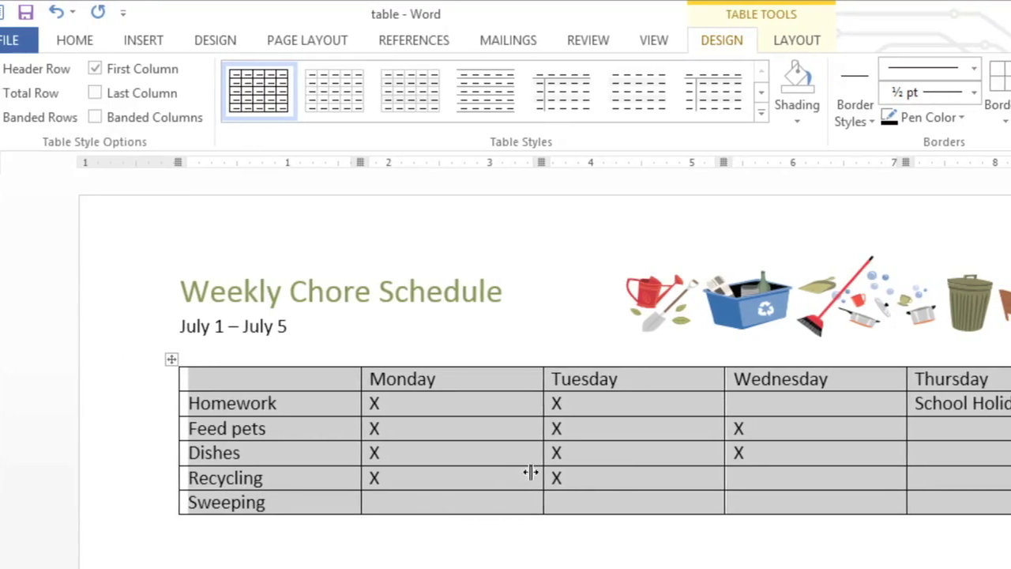
# Step: Type X in the empty Wednesday cells for Homework and Recycling
pyautogui.click(753, 410)
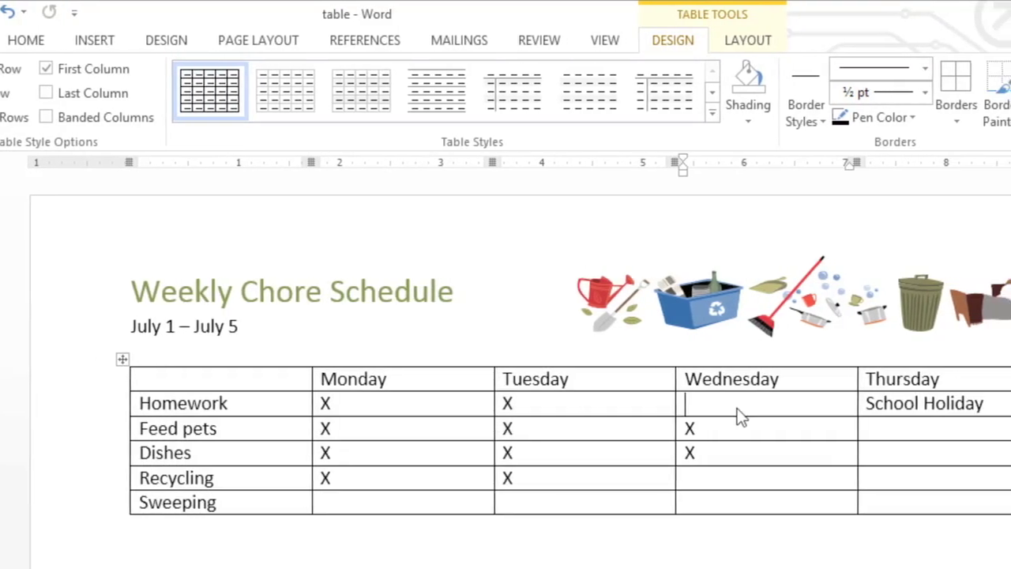
pyautogui.write('X')
pyautogui.press('Down')
pyautogui.press('Down')
pyautogui.press('Down')
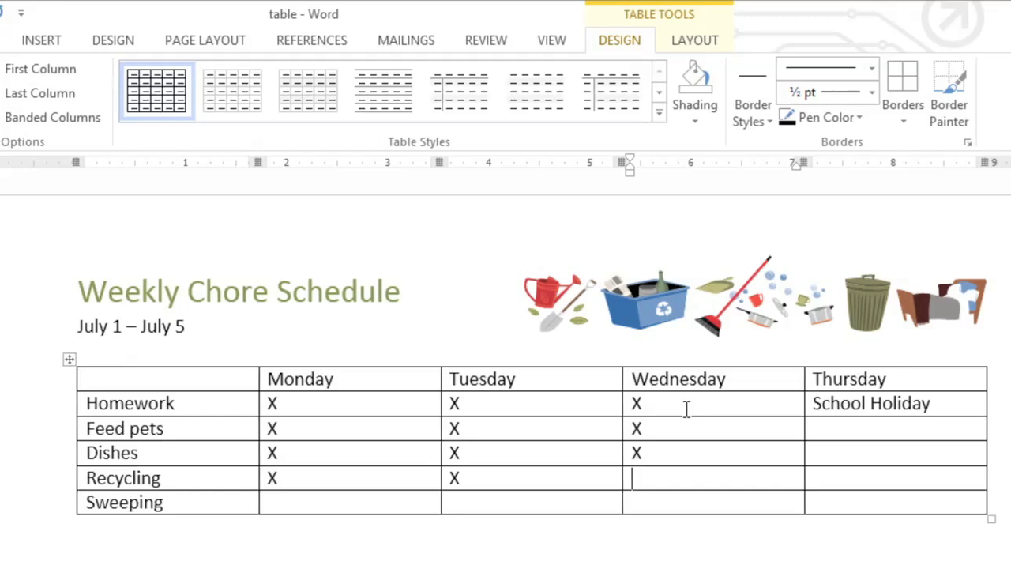
pyautogui.write('X')
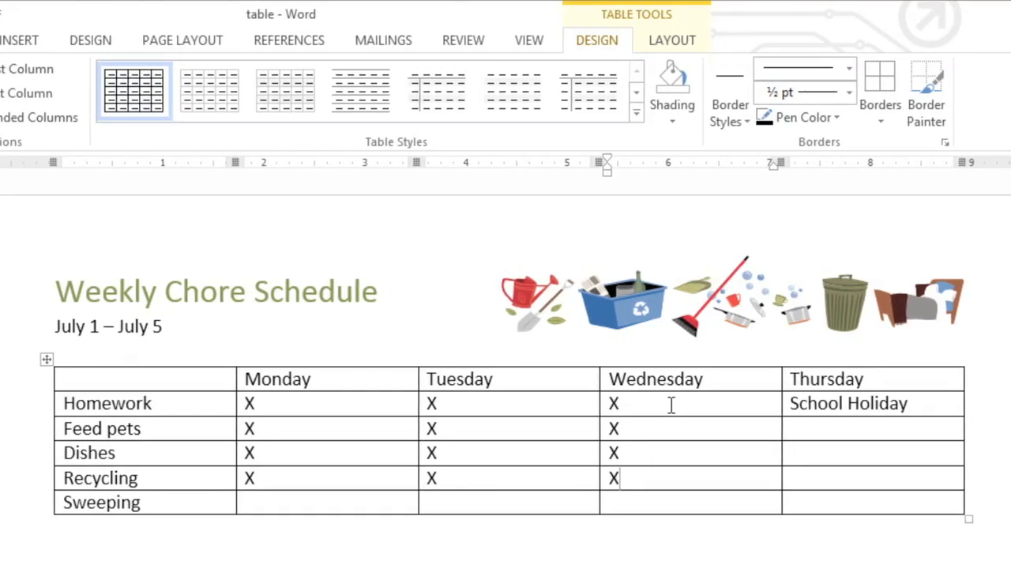
# Step: Add a new column at the table's right edge headed 'Friday'
pyautogui.moveTo(784, 370)
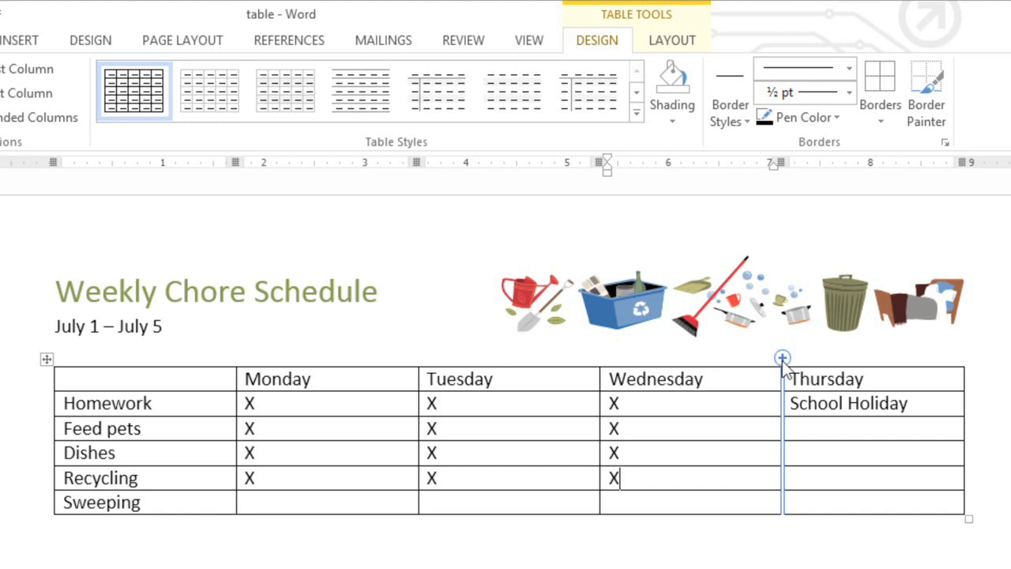
pyautogui.moveTo(962, 365)
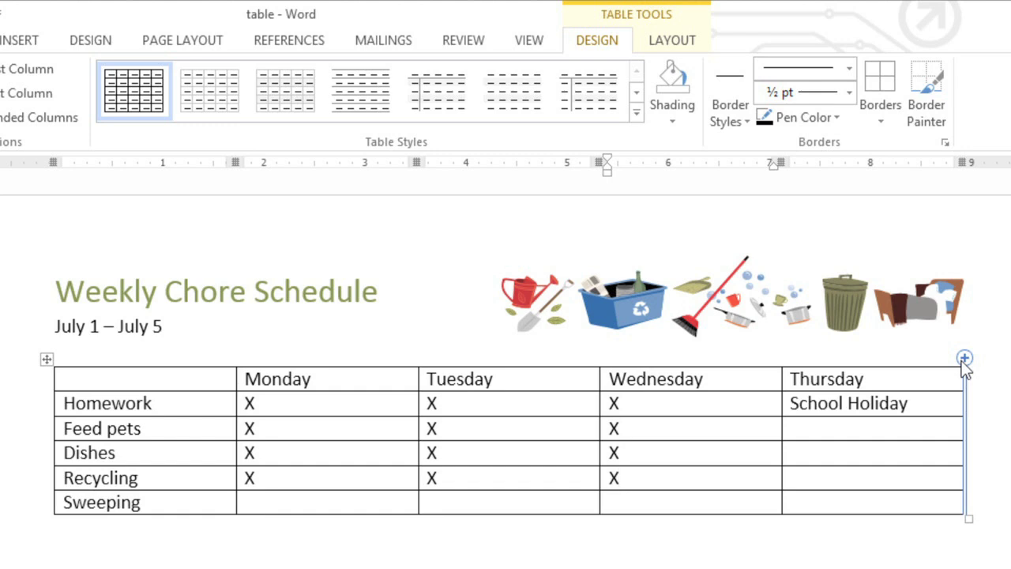
pyautogui.click(964, 359)
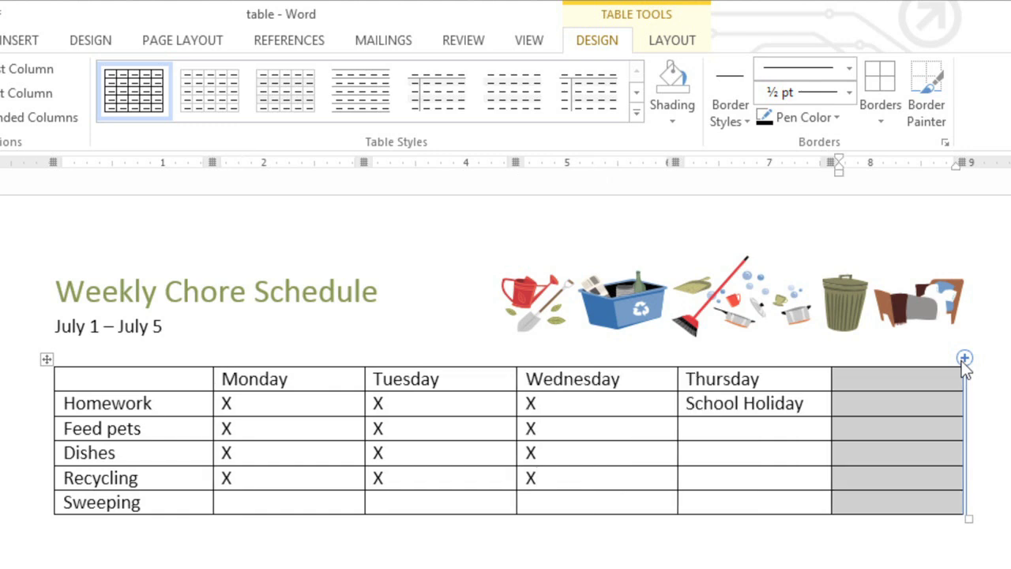
pyautogui.write('Friday')
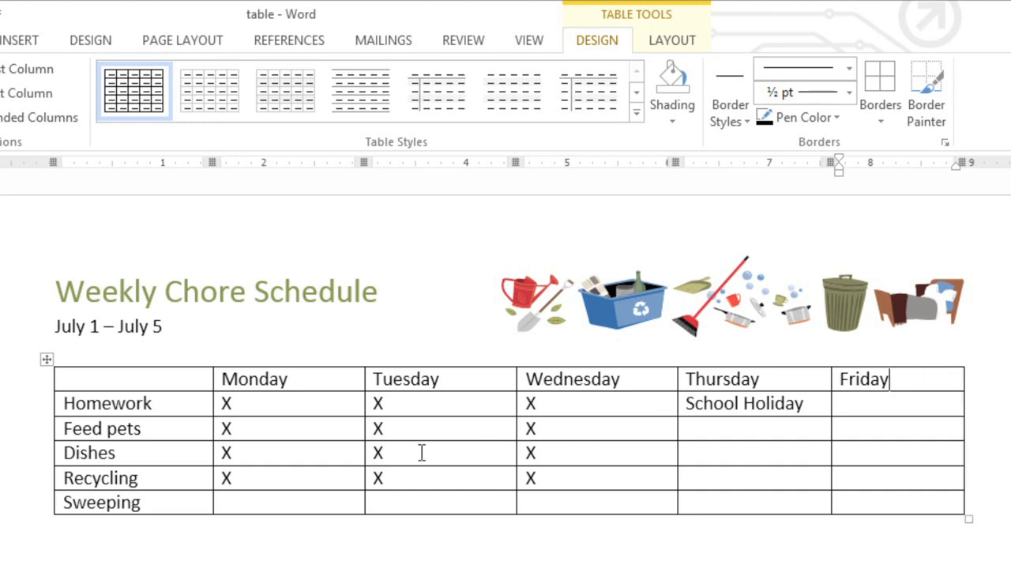
# Step: Delete the entire Sweeping row through Delete Cells with 'Delete entire row'
pyautogui.click(186, 501)
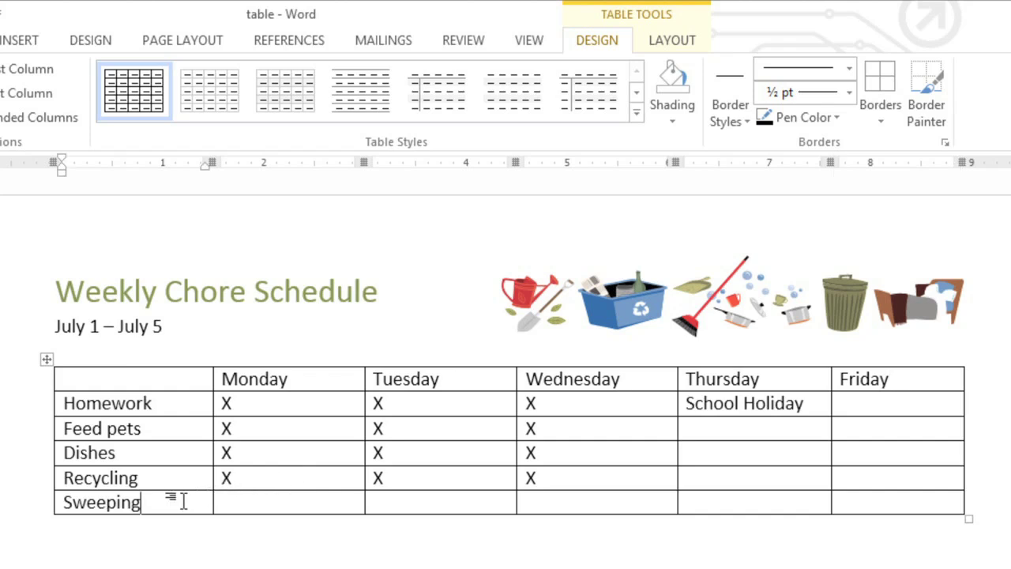
pyautogui.rightClick(187, 505)
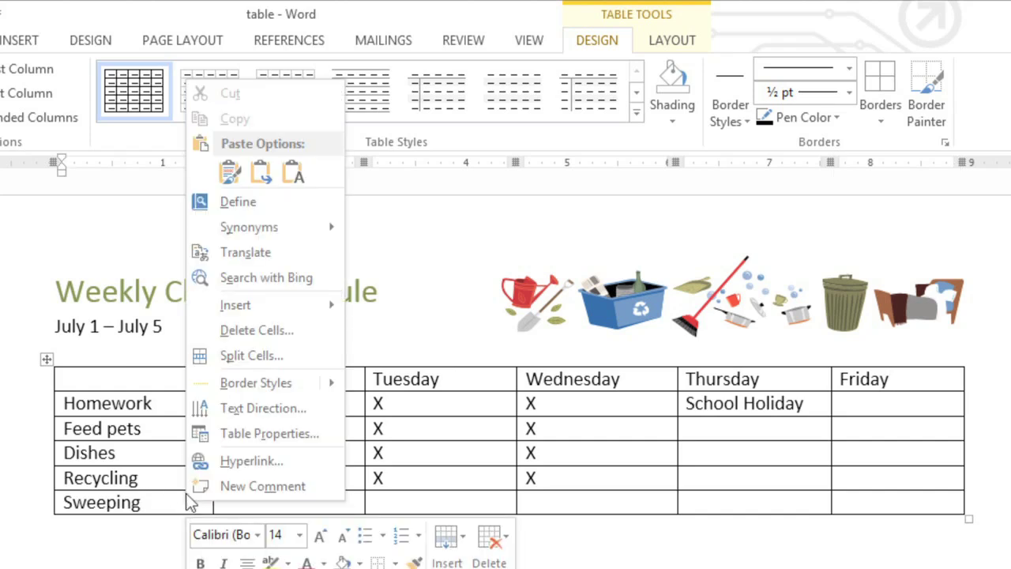
pyautogui.click(201, 335)
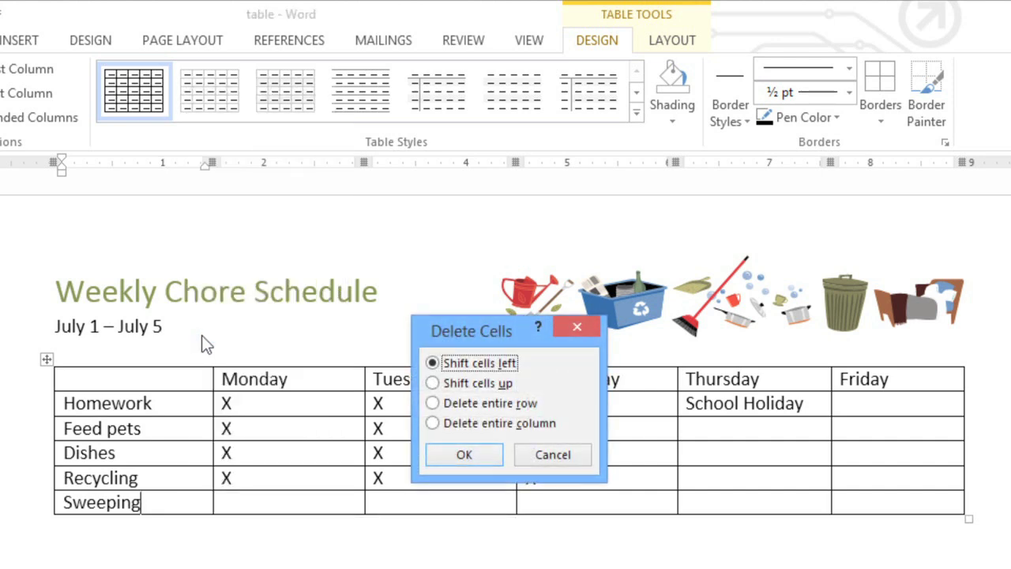
pyautogui.click(429, 405)
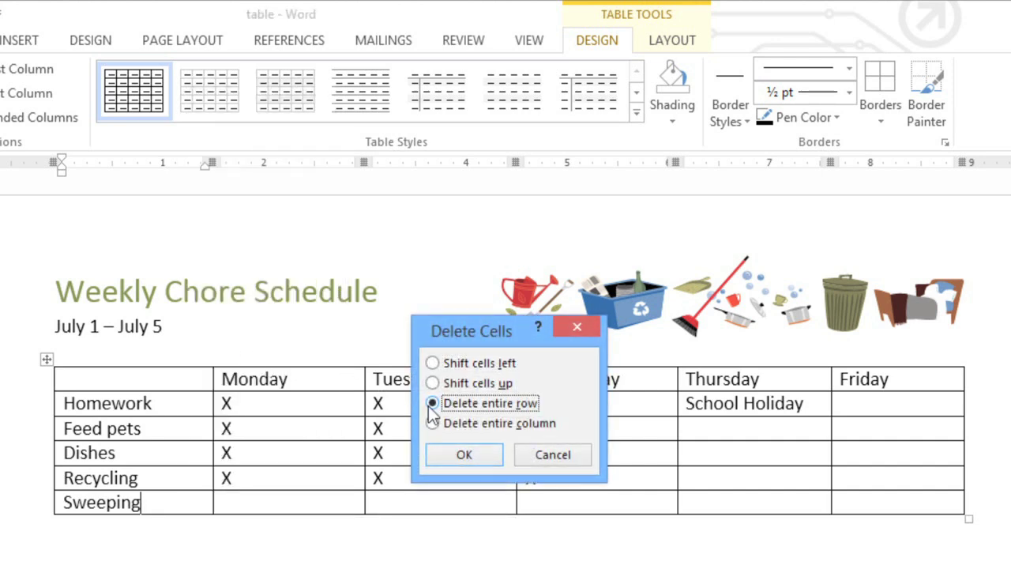
pyautogui.click(437, 455)
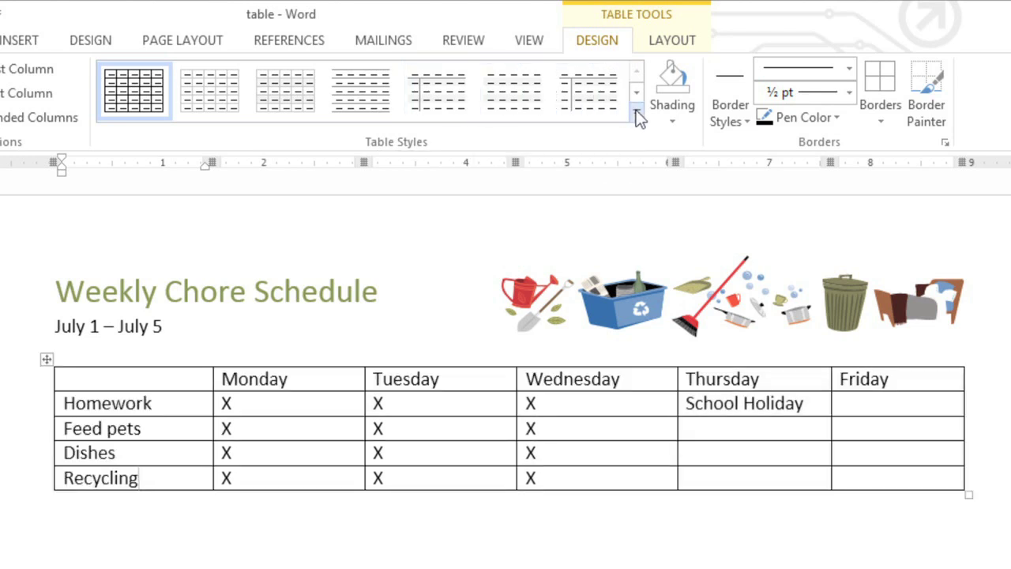
# Step: Apply Grid Table 5 Dark - Accent 5, keeping First Column and Header Row enabled
pyautogui.click(637, 115)
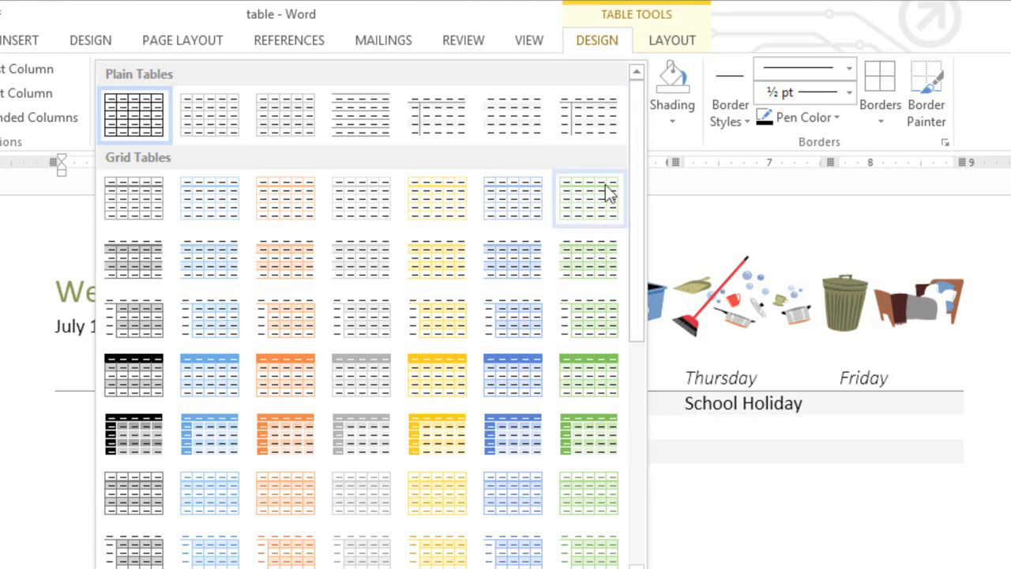
pyautogui.click(526, 426)
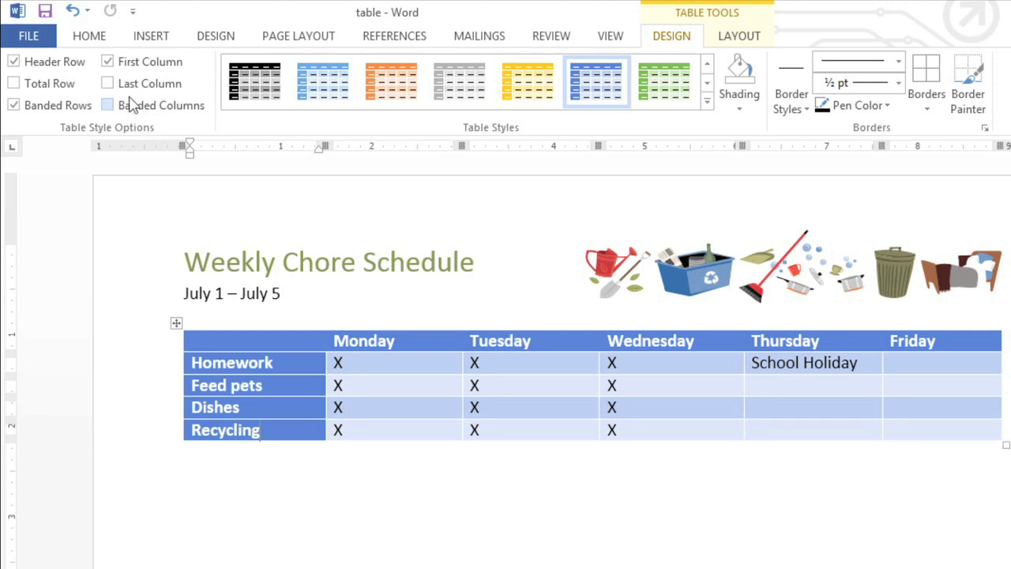
pyautogui.click(108, 63)
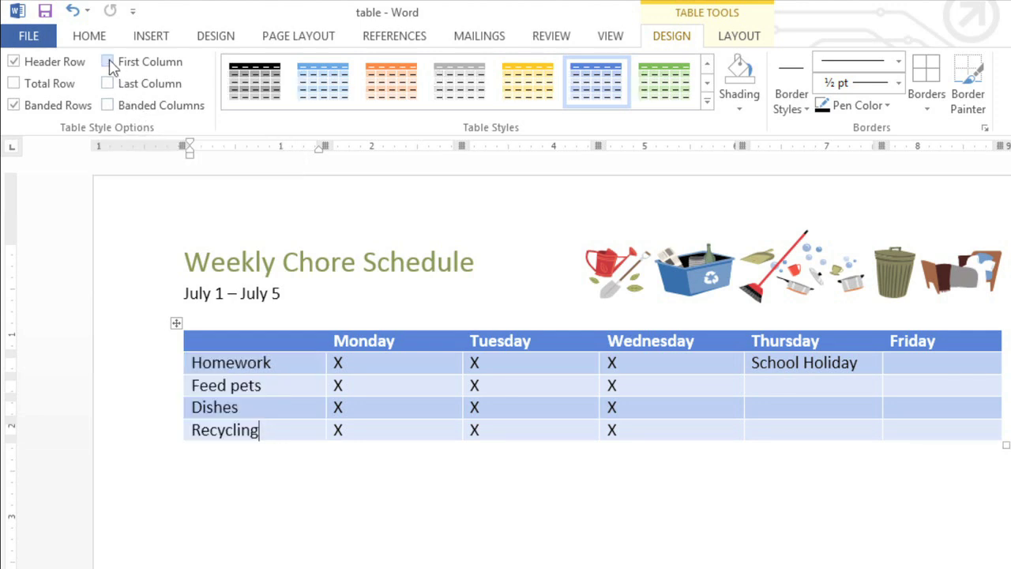
pyautogui.click(109, 63)
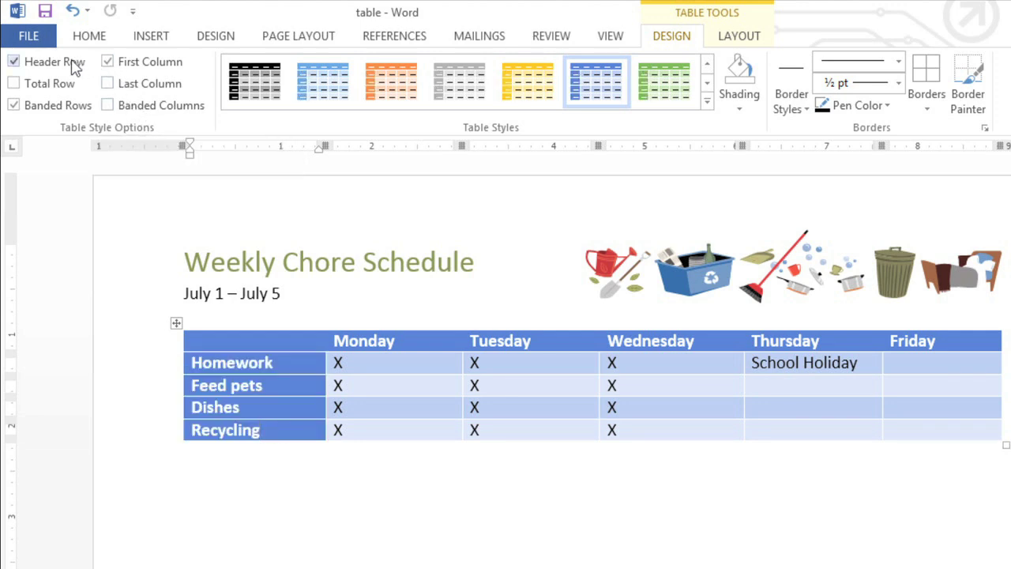
pyautogui.click(73, 65)
pyautogui.click(73, 65)
# Step: Give the Thursday and Friday Homework cells a dotted 1½ pt gold outside border
pyautogui.moveTo(778, 362); pyautogui.dragTo(899, 364)
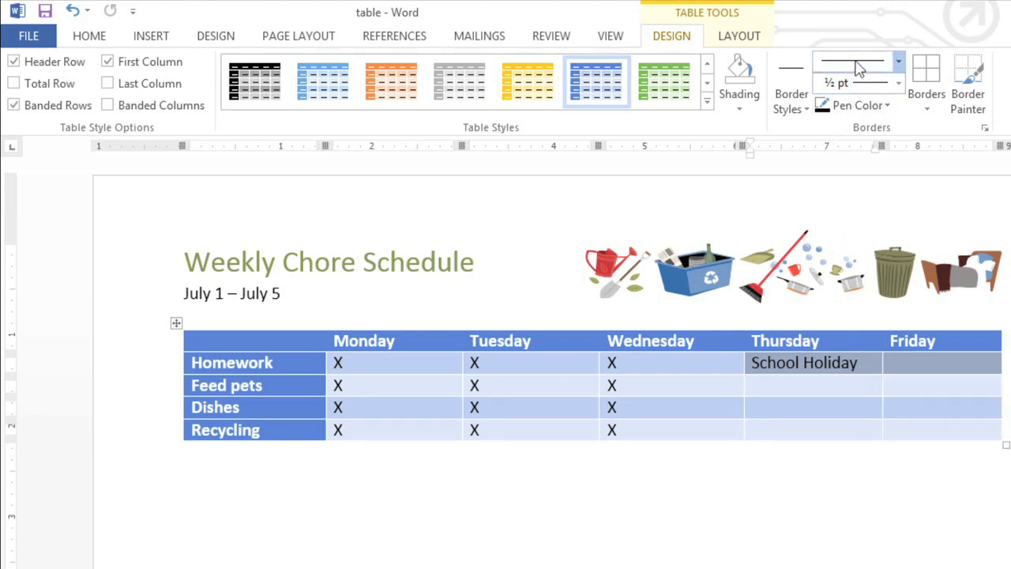
pyautogui.click(897, 61)
pyautogui.click(860, 137)
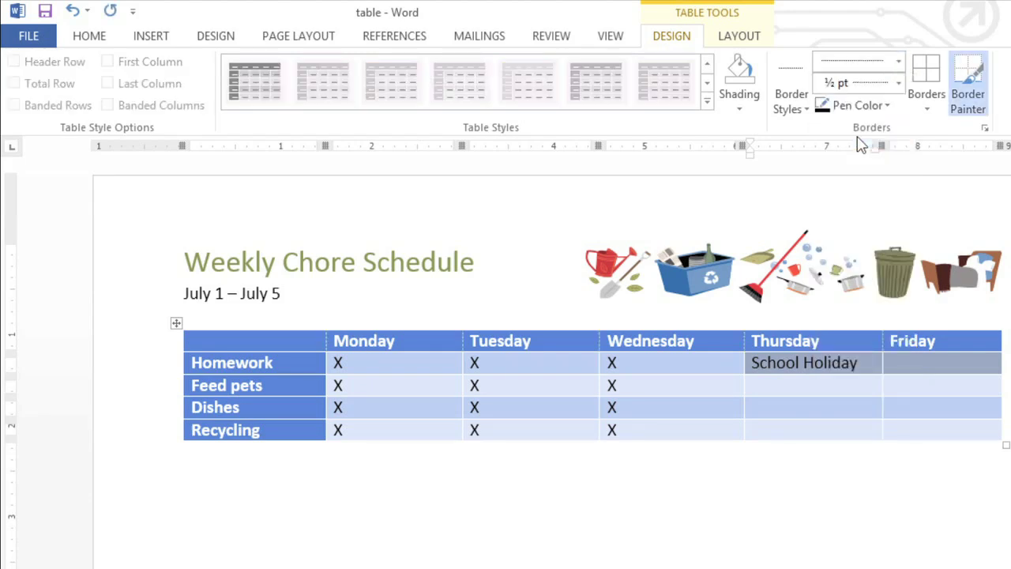
pyautogui.click(898, 82)
pyautogui.click(861, 105)
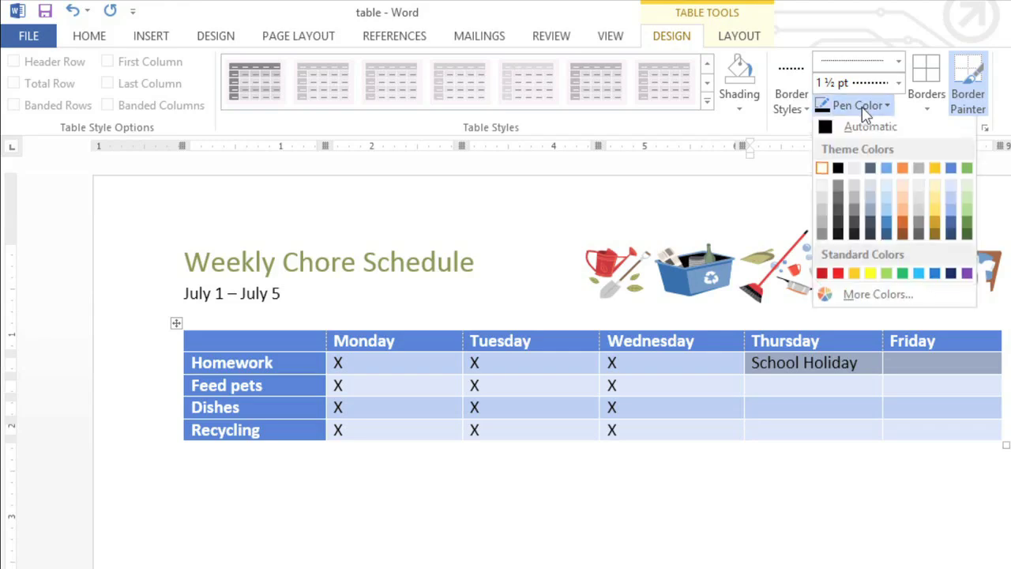
pyautogui.click(934, 170)
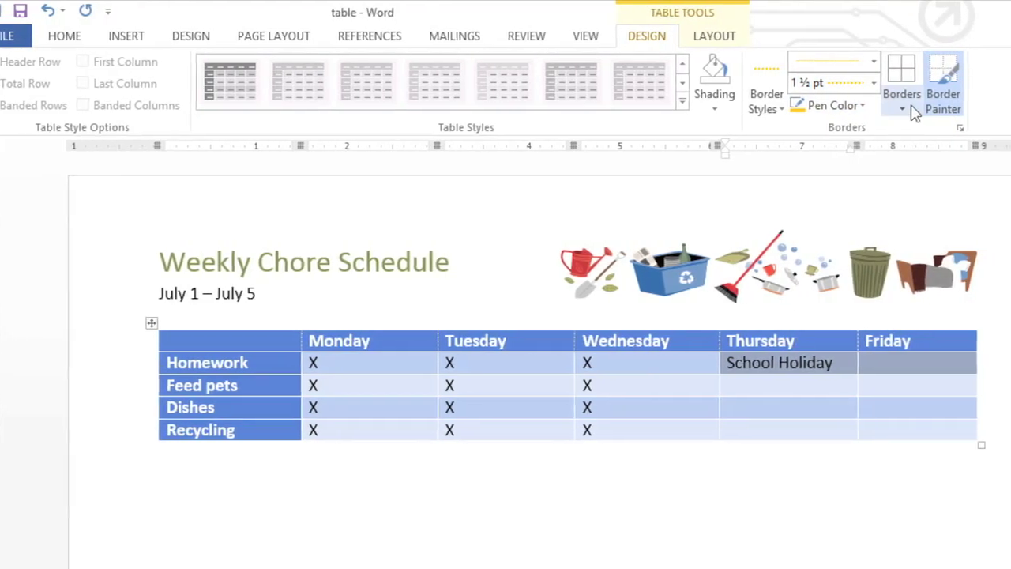
pyautogui.click(880, 113)
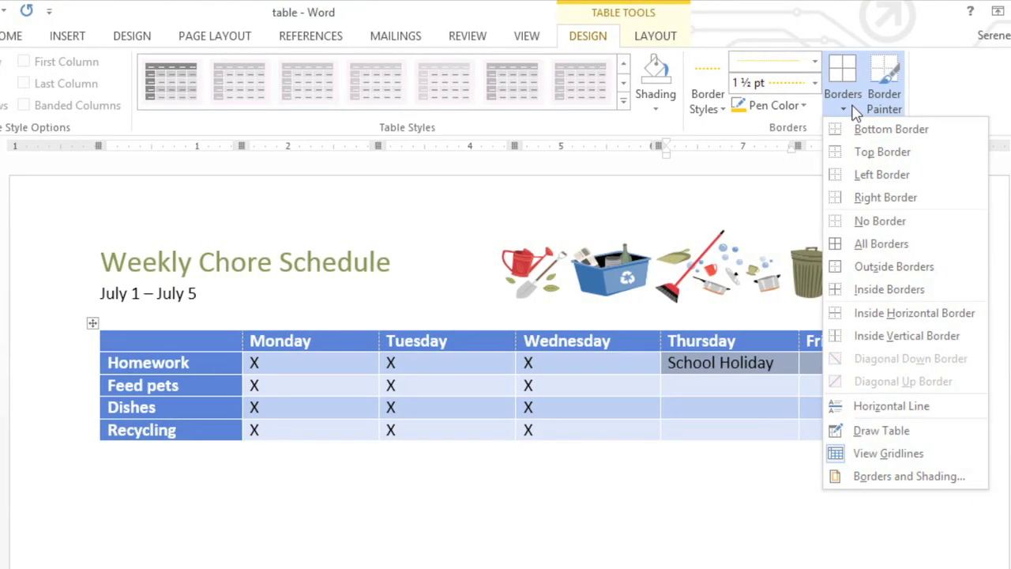
pyautogui.click(847, 269)
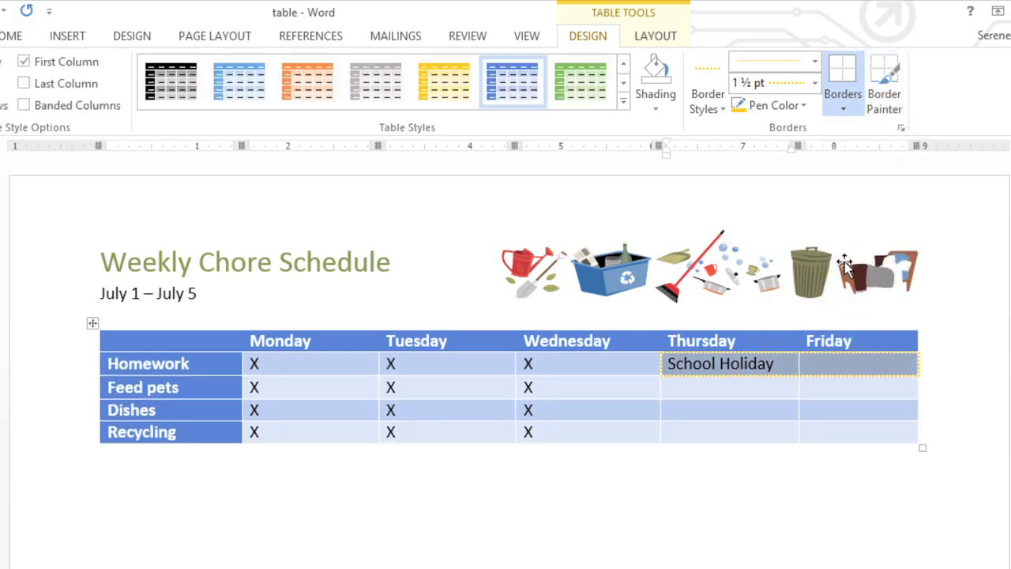
pyautogui.click(848, 365)
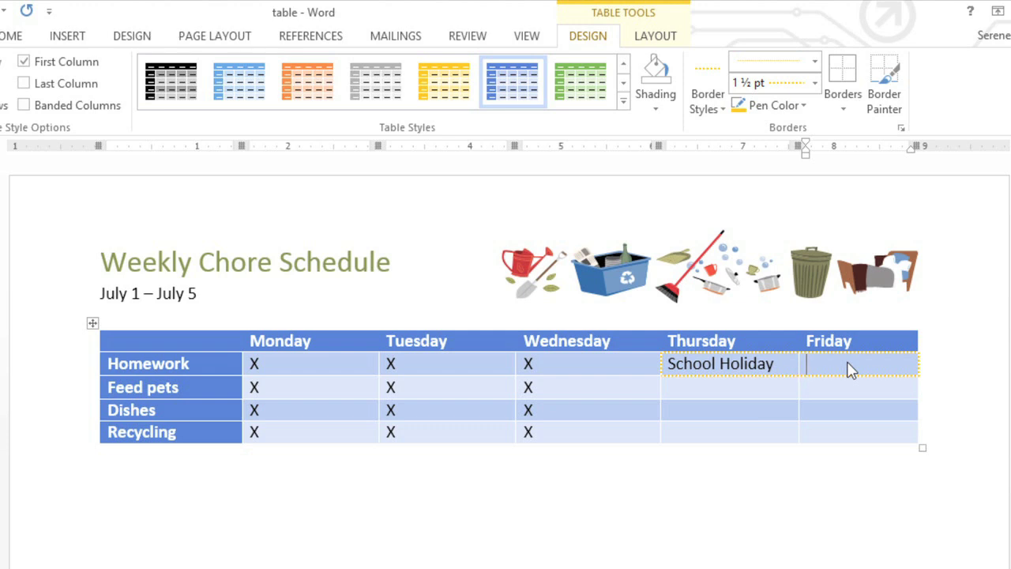
pyautogui.click(655, 37)
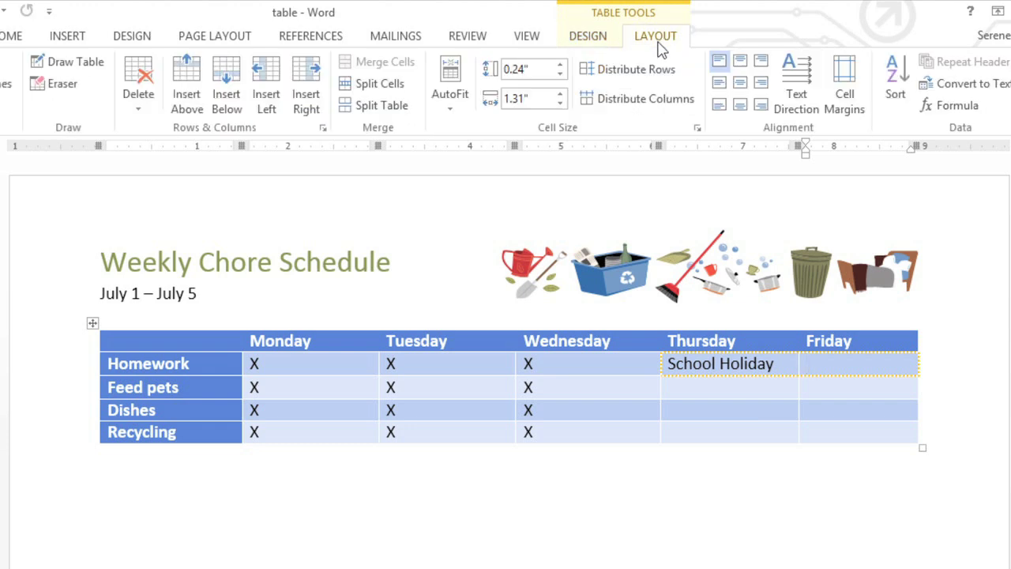
# Step: Enlarge the Recycling row, then distribute all rows evenly at 0.45" high
pyautogui.click(564, 430)
pyautogui.moveTo(560, 440); pyautogui.dragTo(553, 537)
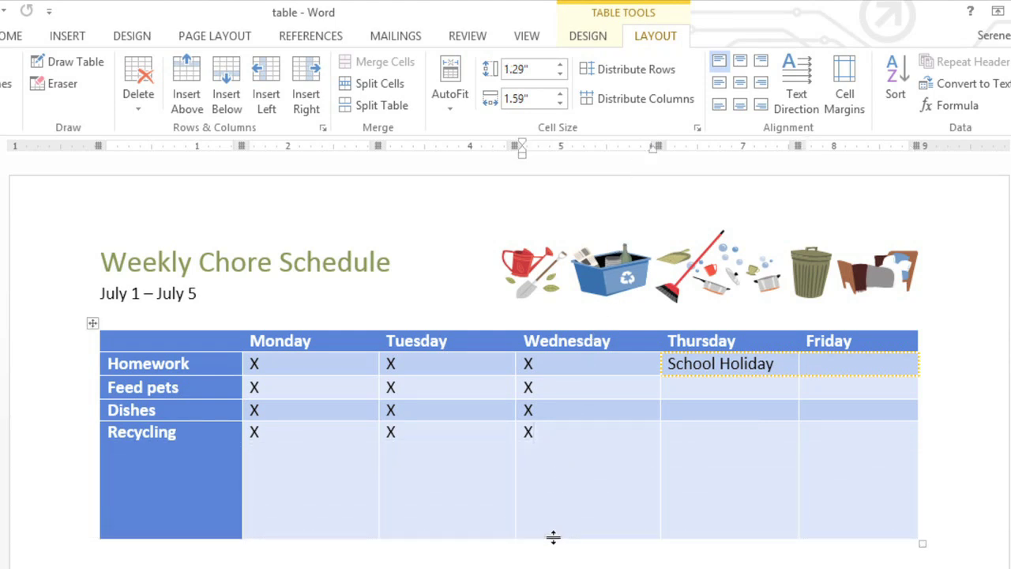
pyautogui.click(607, 84)
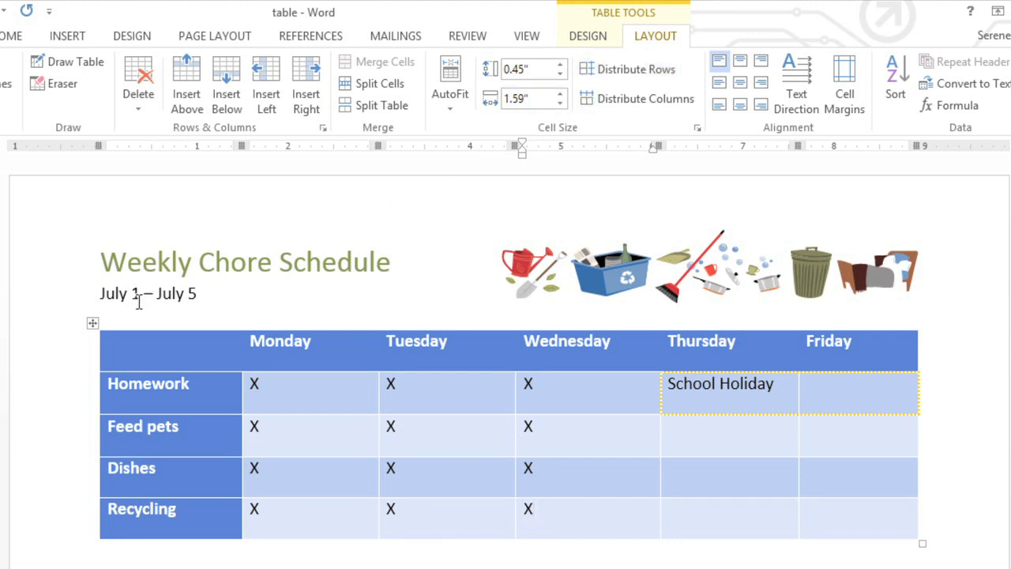
# Step: Select the whole table and apply Align Center to all its cells
pyautogui.click(93, 326)
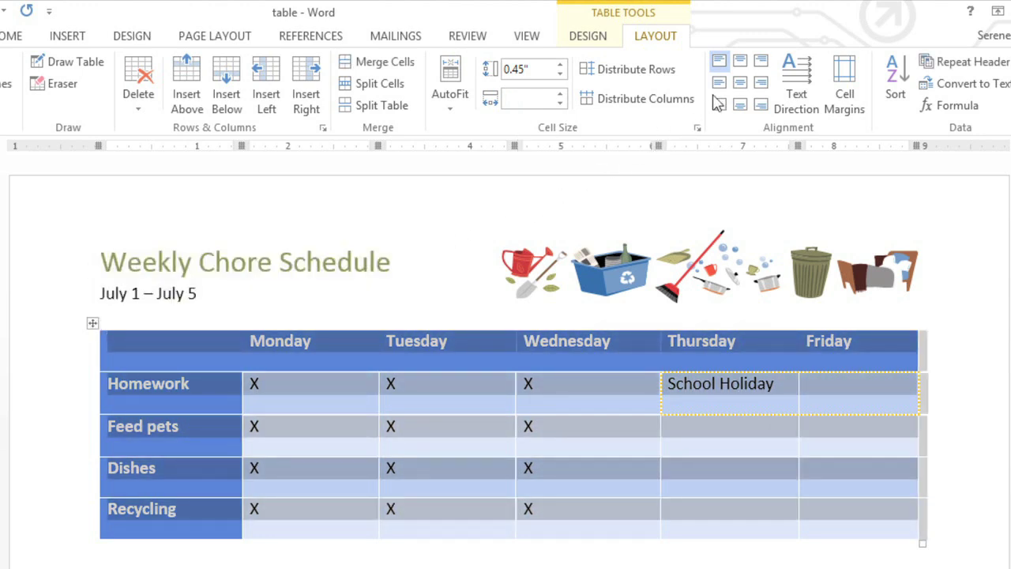
pyautogui.click(742, 63)
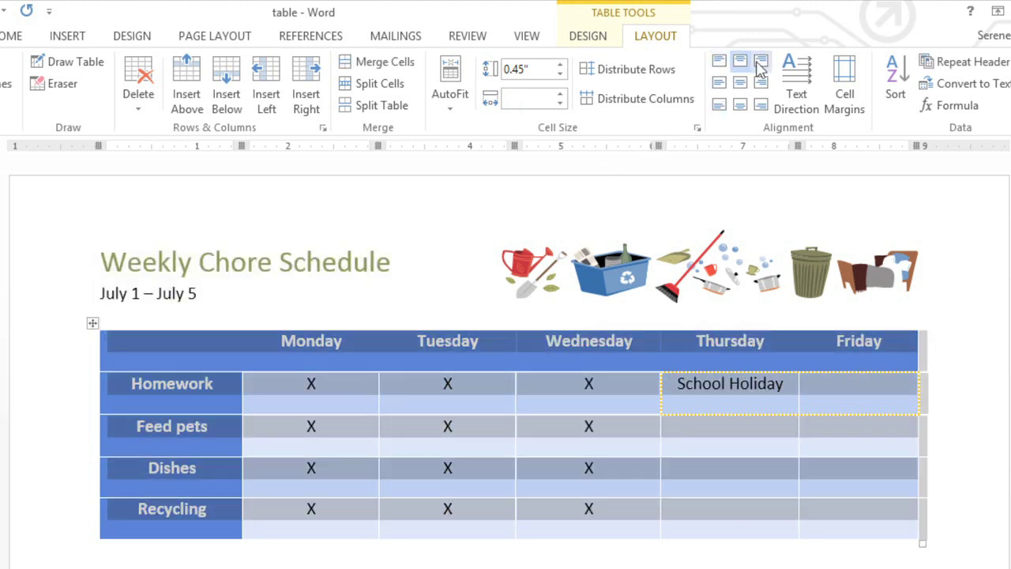
pyautogui.click(761, 62)
pyautogui.click(759, 83)
pyautogui.click(741, 83)
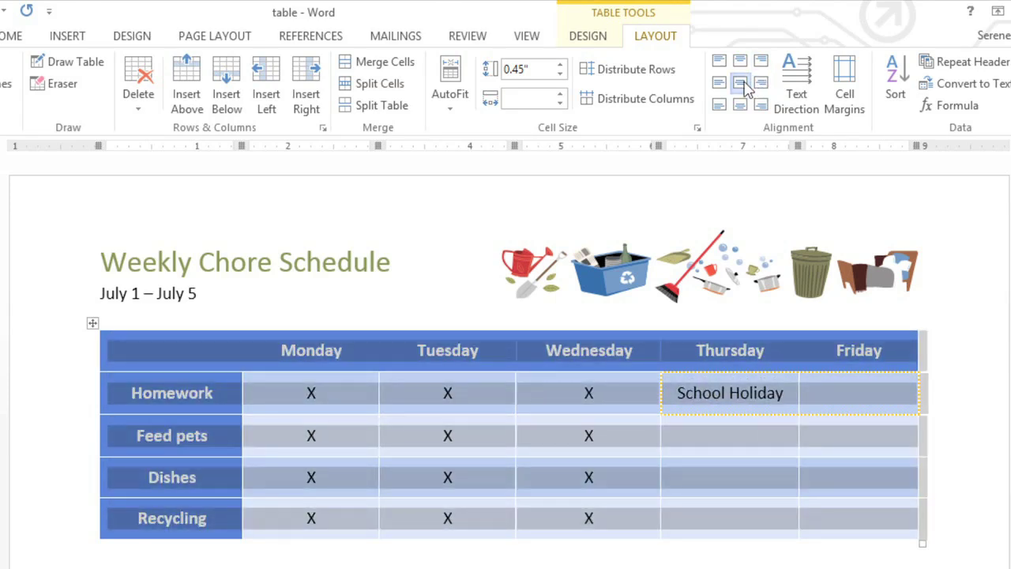
pyautogui.click(821, 388)
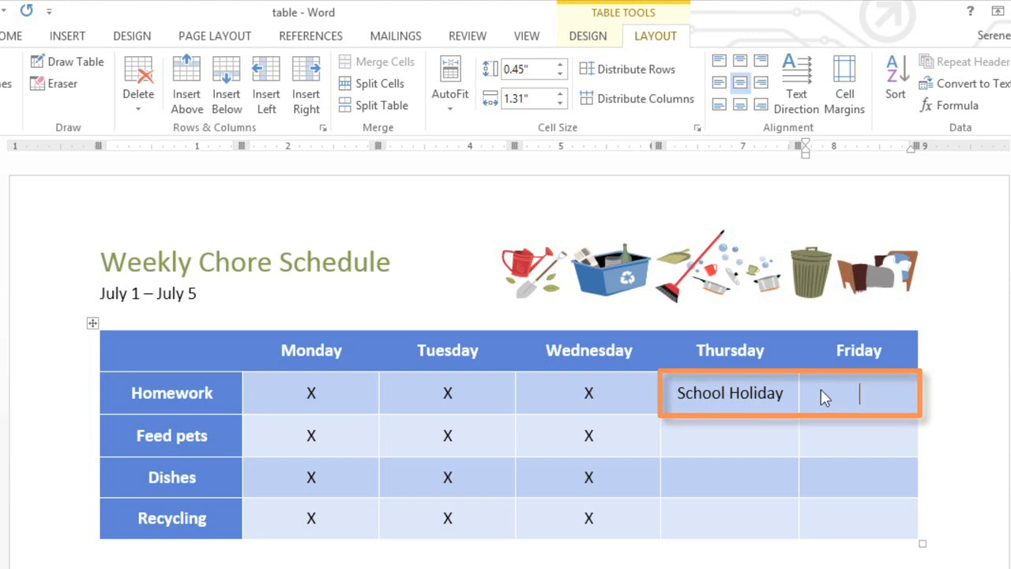
# Step: Select the Thursday and Friday Homework cells and combine them with Merge Cells
pyautogui.moveTo(821, 390); pyautogui.dragTo(747, 392)
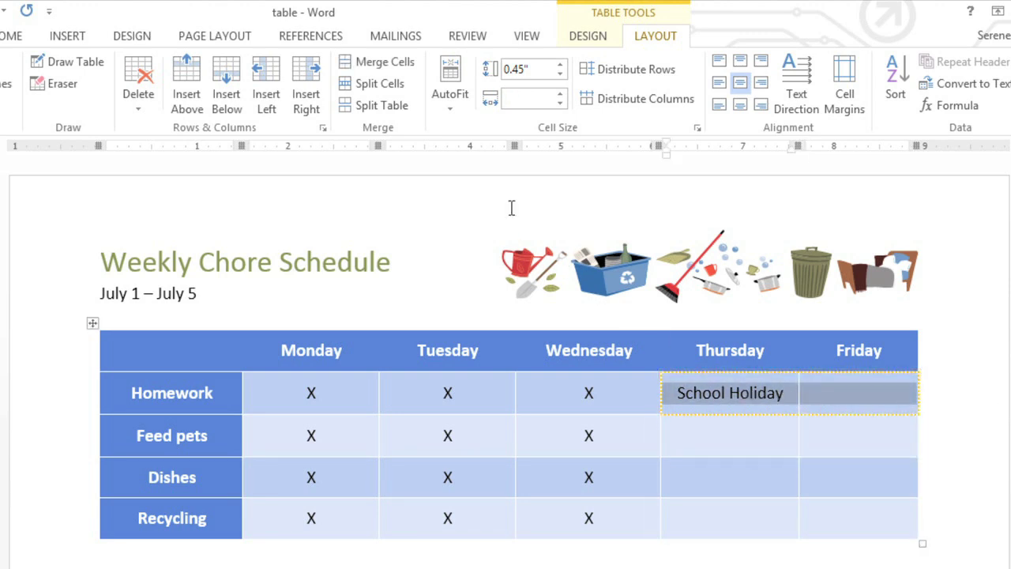
pyautogui.click(407, 70)
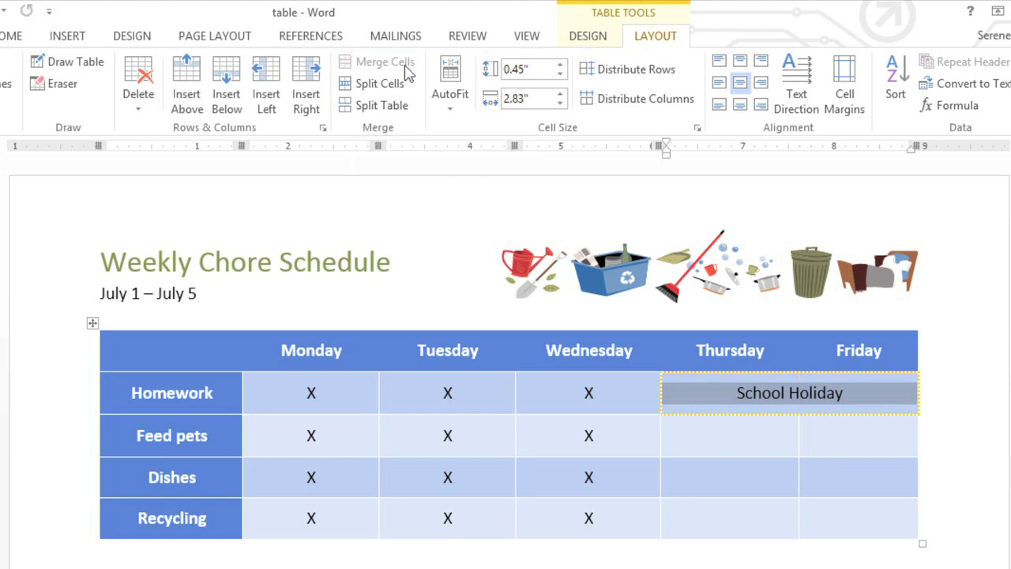
pyautogui.click(679, 440)
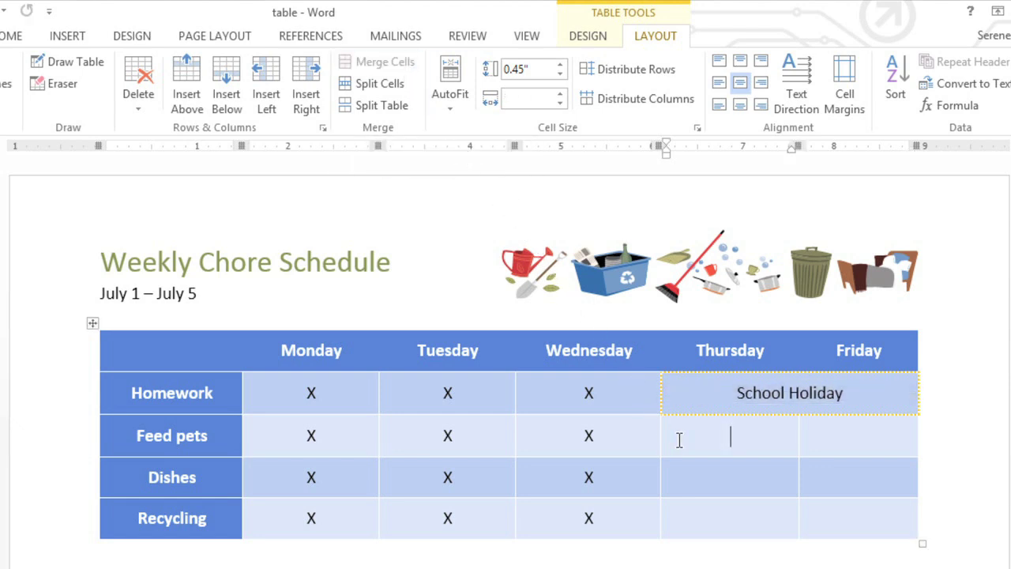